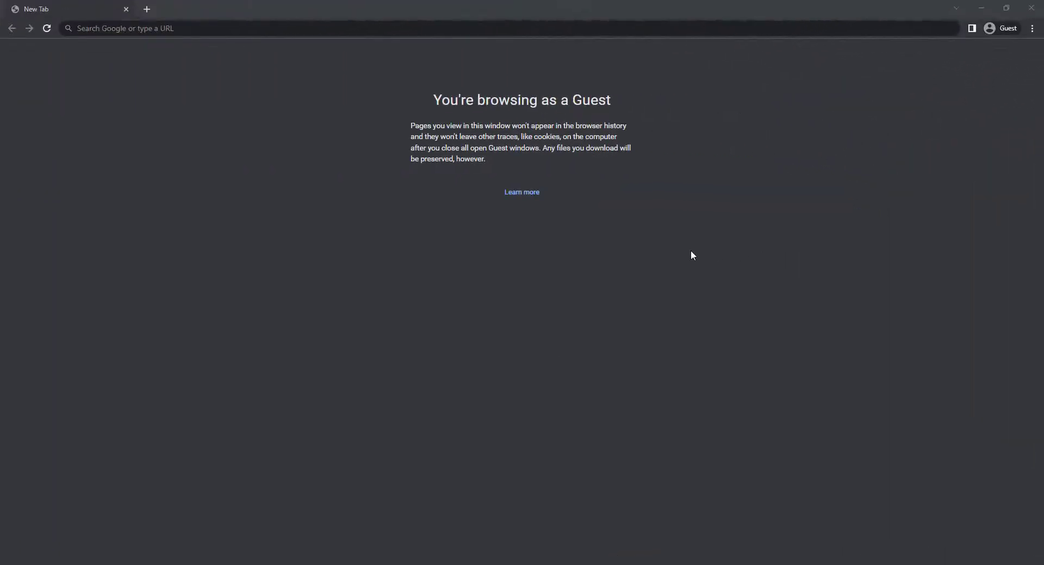
Step: Open the DevTools console and widen it to take most of the window
key(ctrl+shift+j)
drag(821, 311, 81, 245)
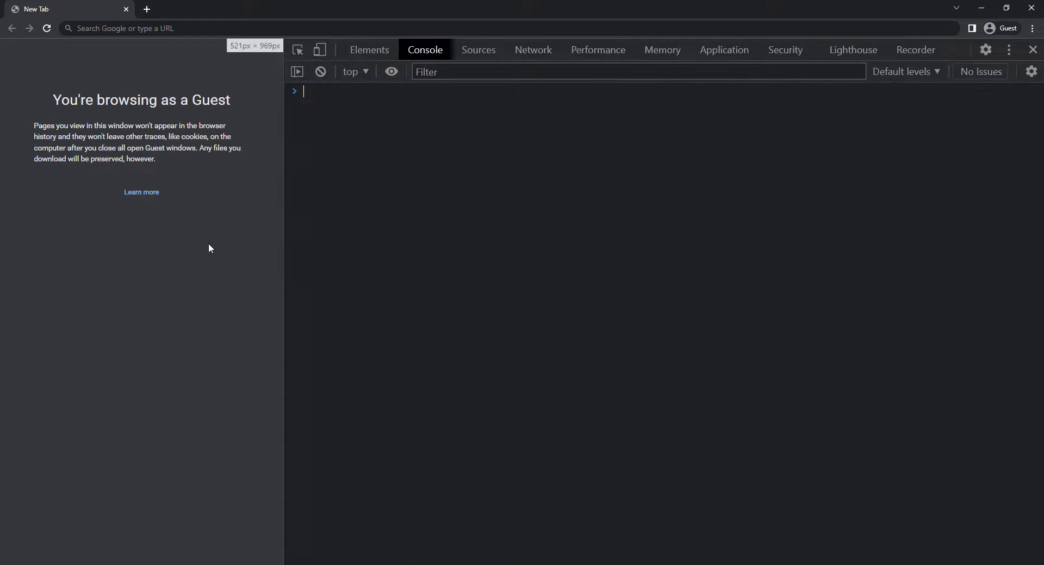
ctrl+scroll(277, 246, up, 3)
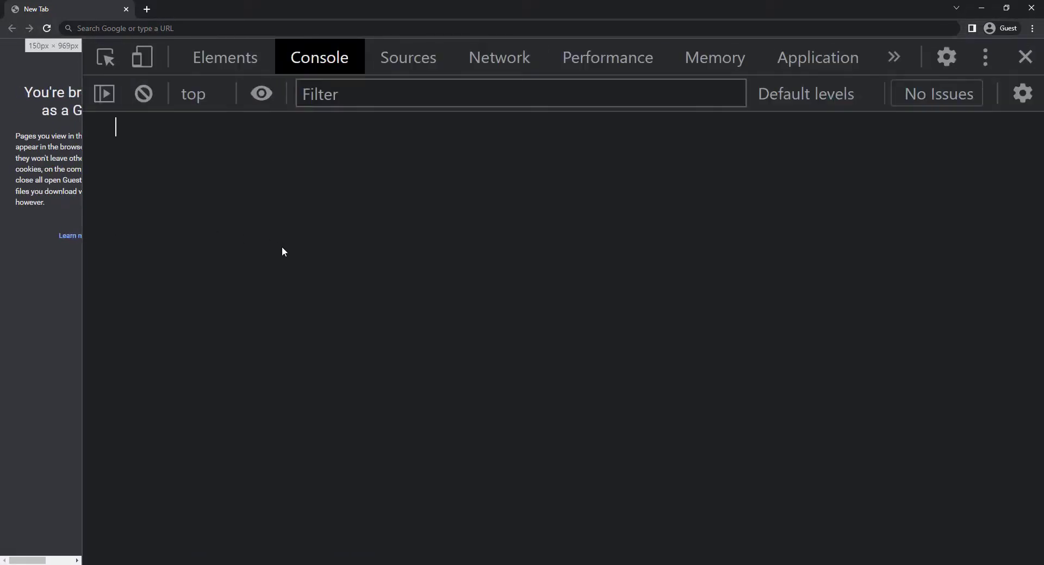
ctrl+scroll(282, 247, up, 2)
ctrl+scroll(286, 246, down, 1)
ctrl+scroll(290, 246, down, 1)
ctrl+scroll(291, 246, up, 1)
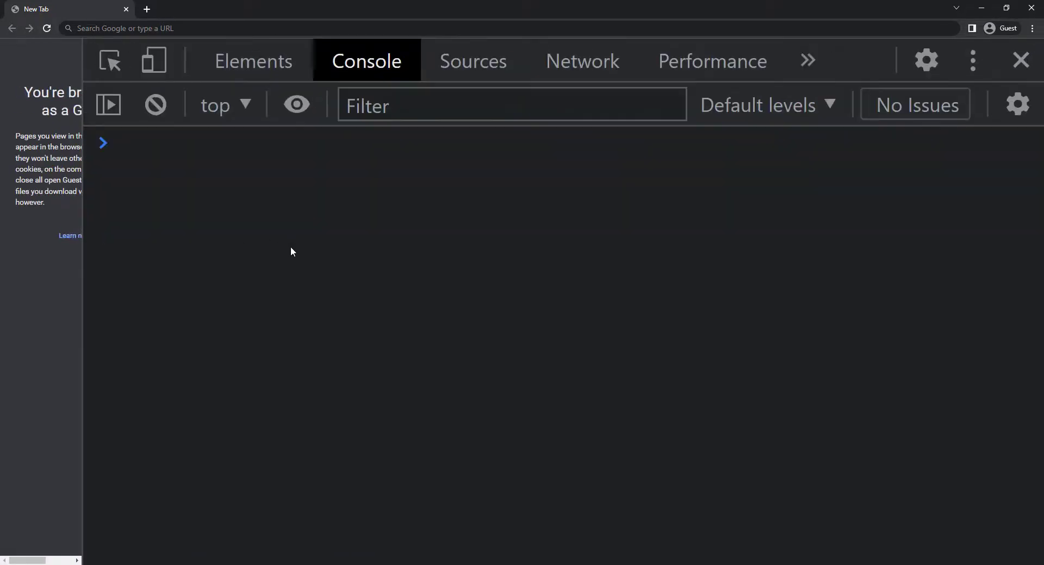
Step: Create Date objects for now, "2020-10-23" and "11-25-2021" in dt
text(dt = new Date)
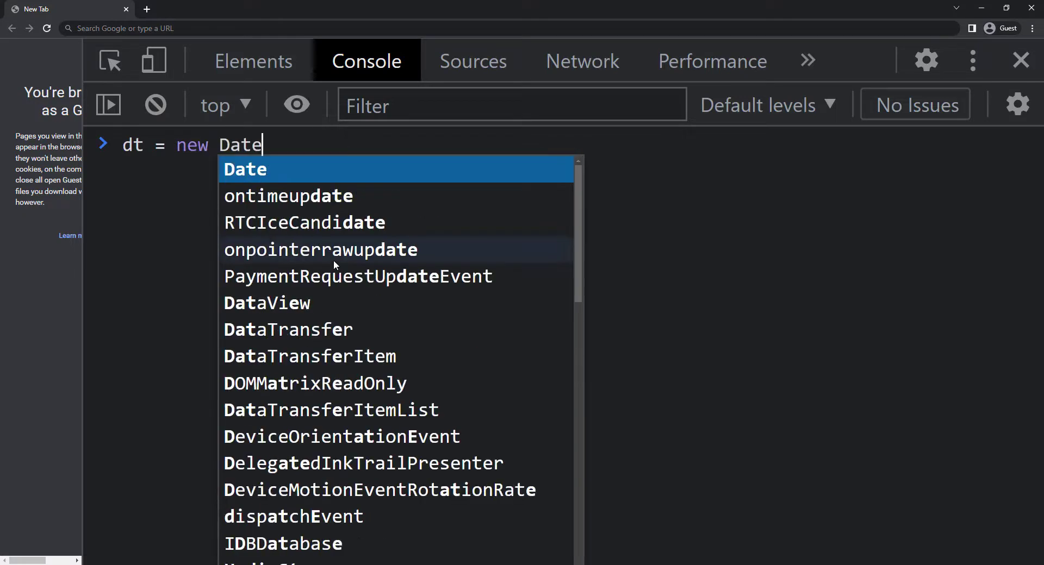
text(())
key(Return)
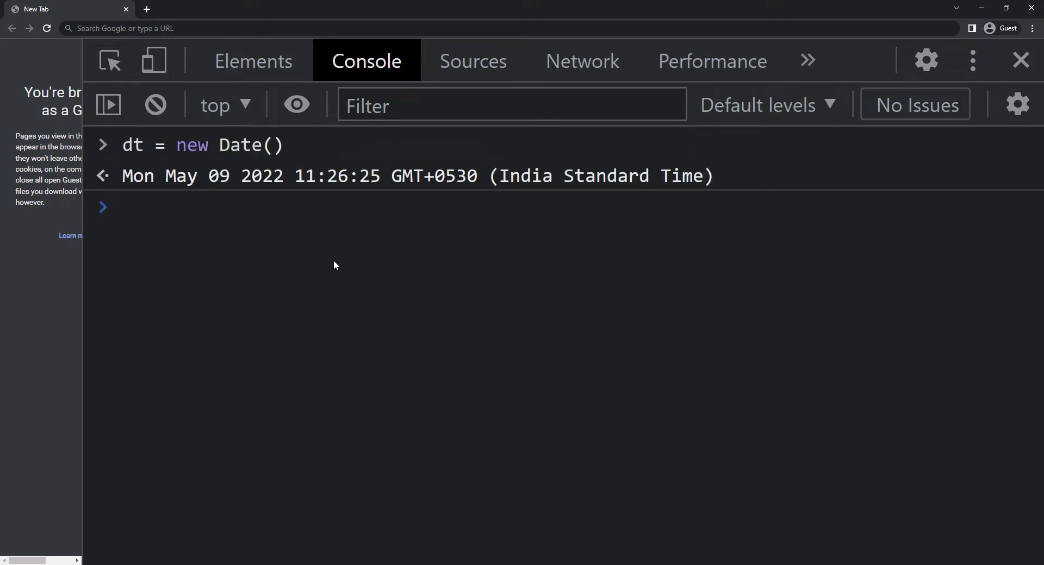
text(dt )
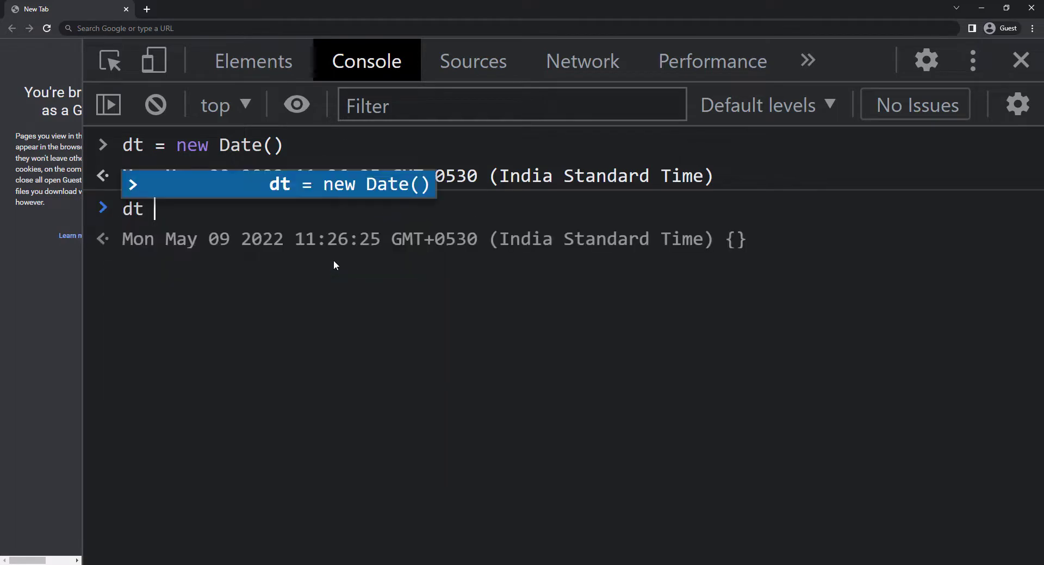
text(= new Date("2020)
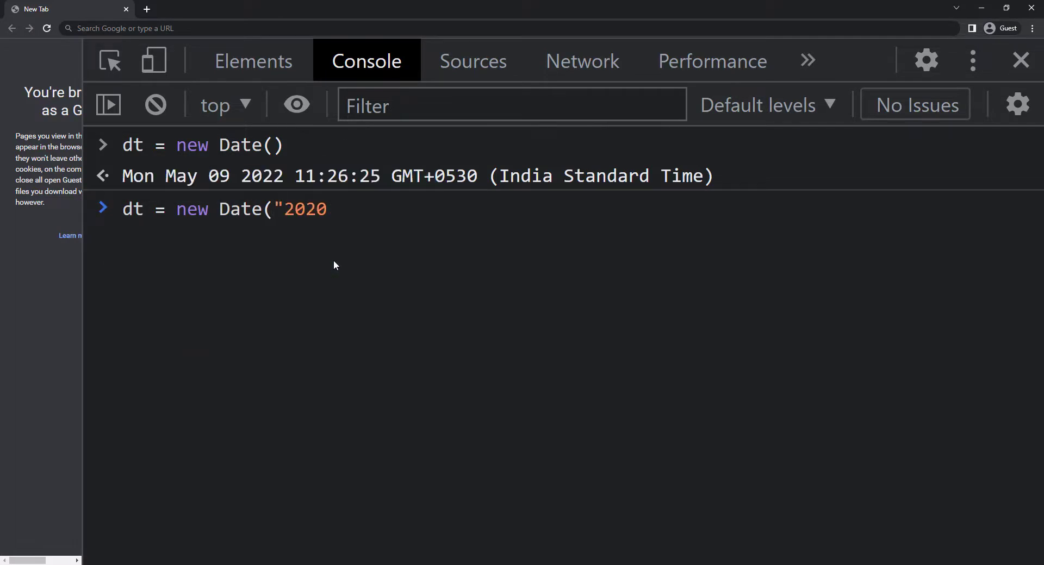
text(-10-23"))
key(Return)
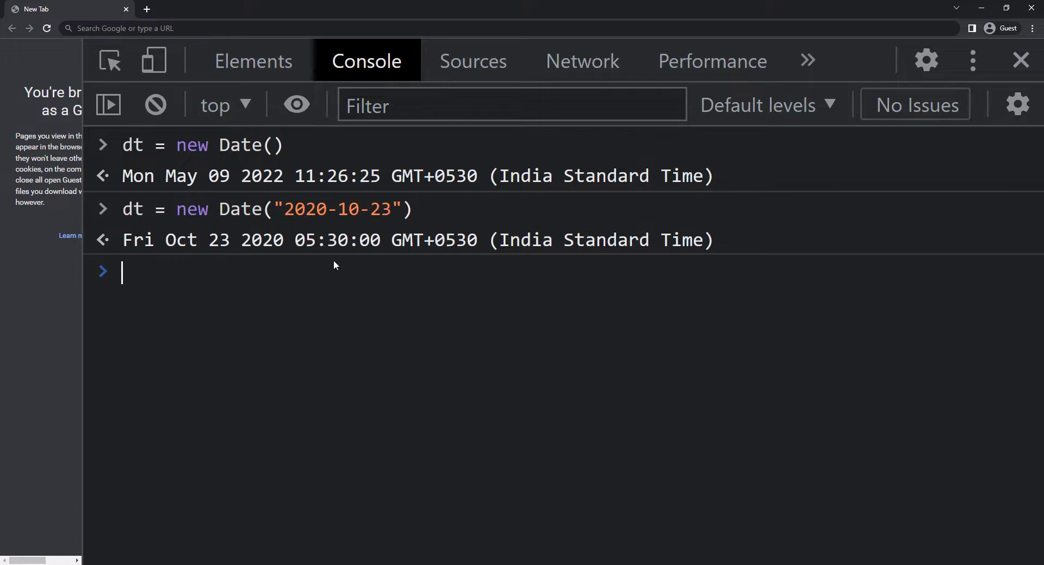
text(dt = new Date(")
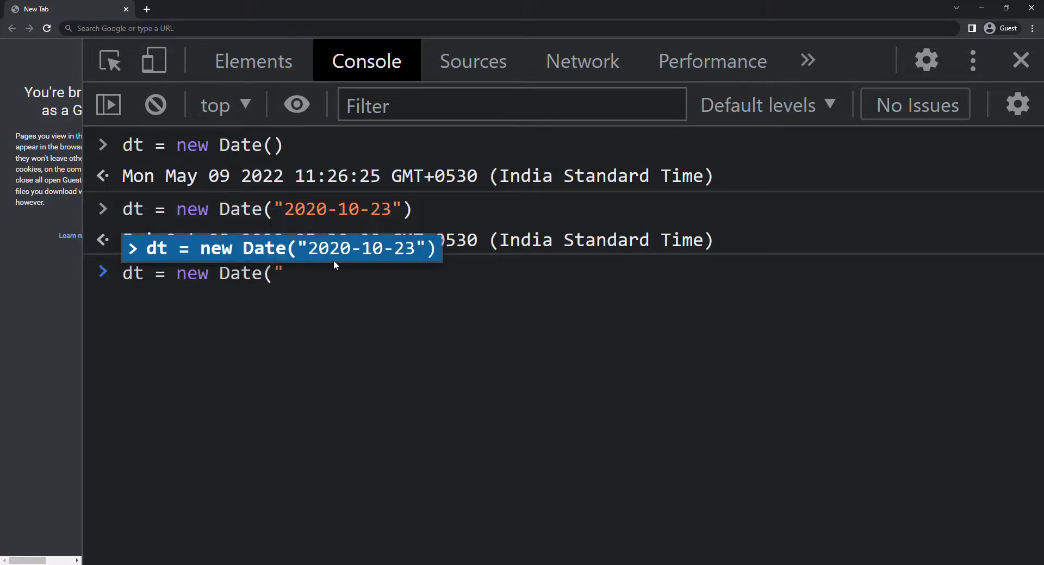
text(11-25-202)
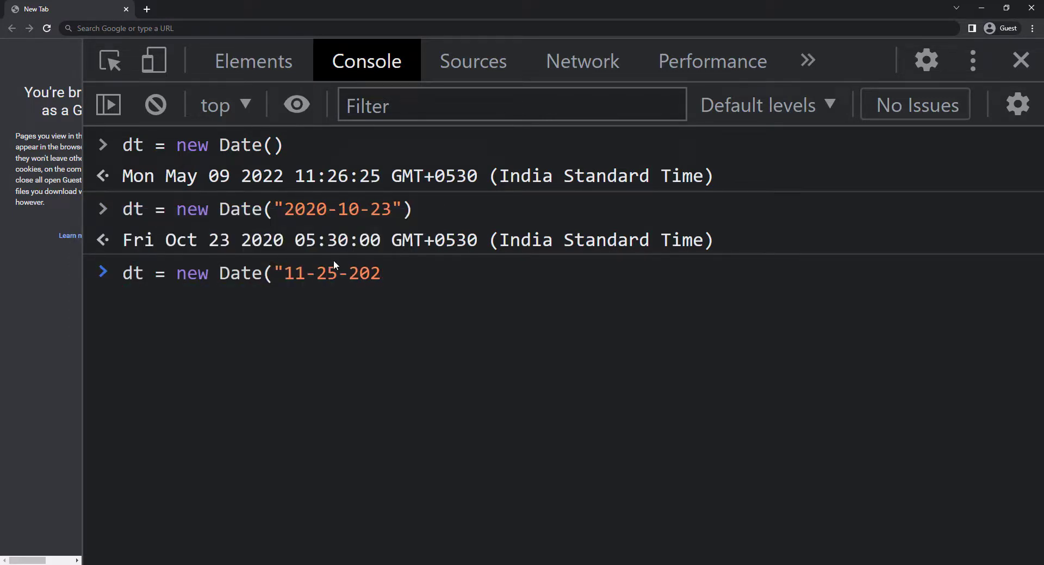
text(1"))
key(Return)
Step: Run dt = new Date("22-10-2020"), which returns Invalid Date
text(dt )
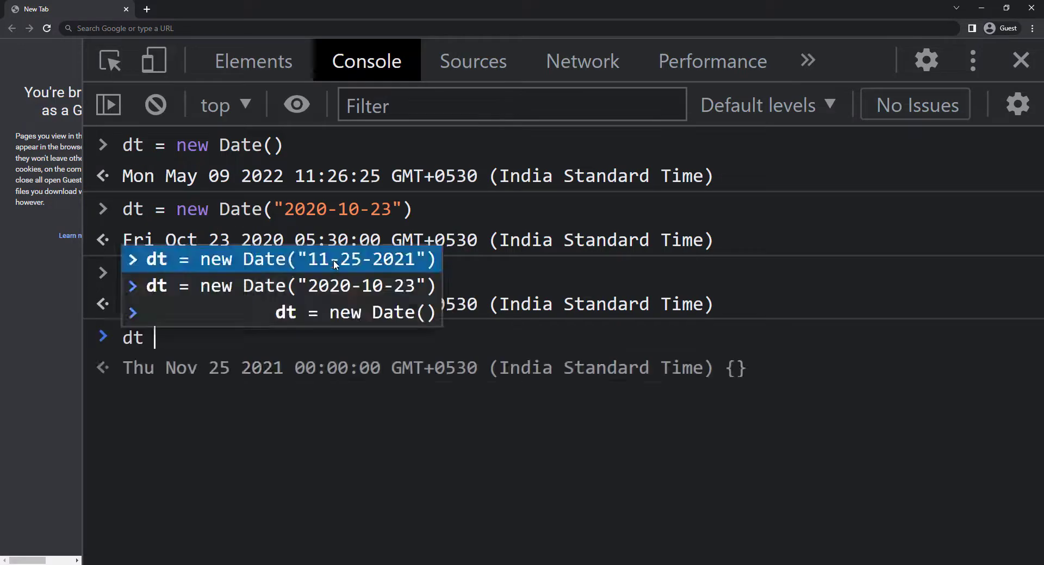
text(= new Date("22)
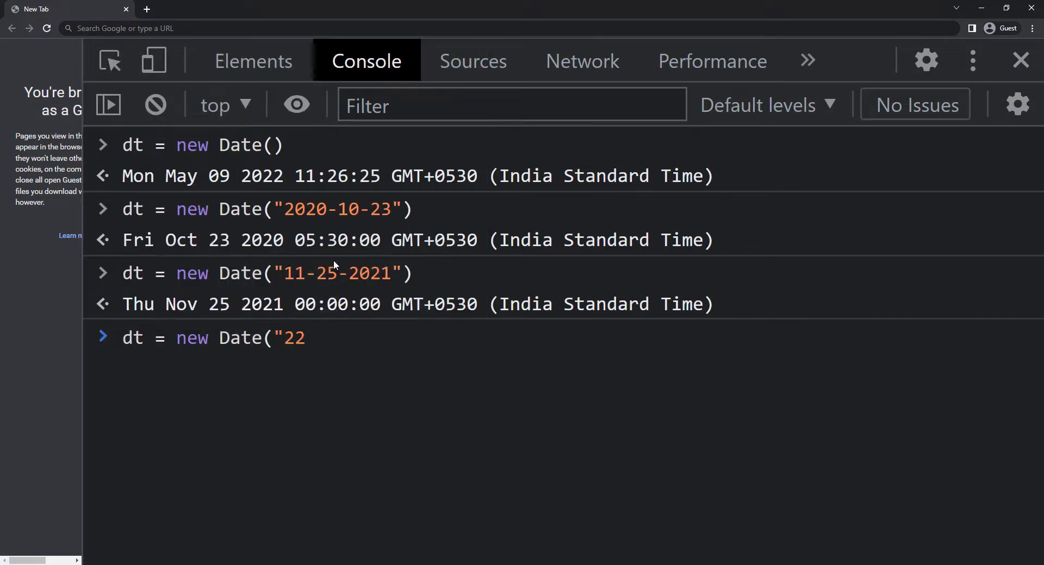
text(-10'2020)
key(BackSpace)
key(BackSpace)
key(BackSpace)
text(-2020"))
key(Return)
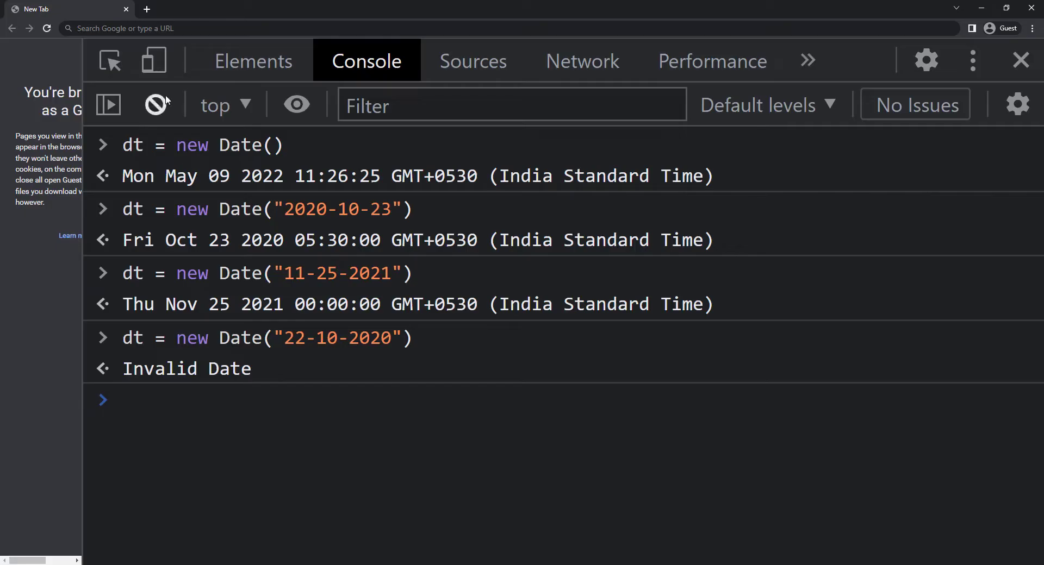
Step: Clear the console and create dates from (2015, 07, 22, 11, 12, 14, 0) and (2017, 09)
click(155, 104)
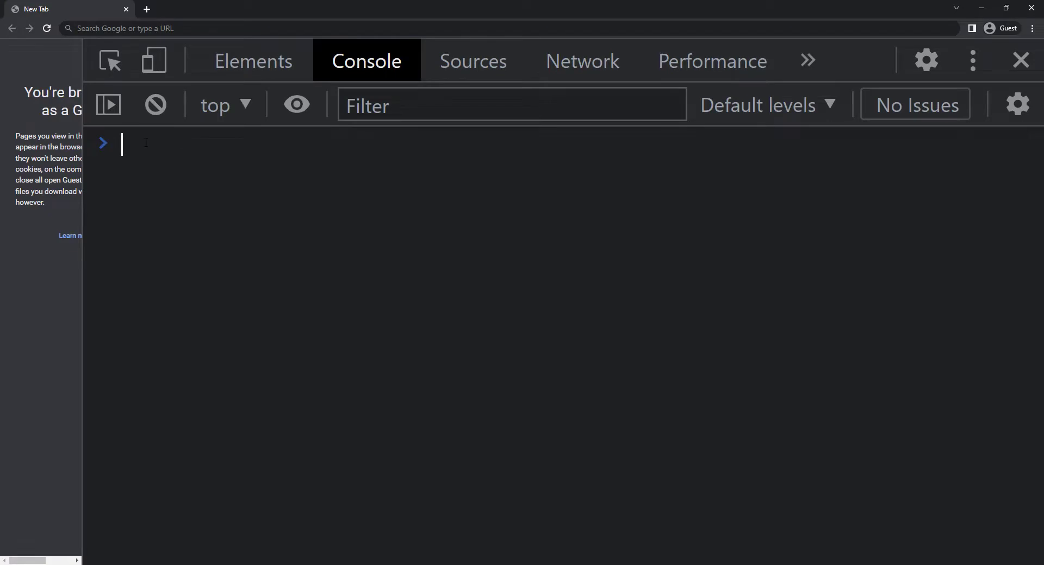
text(dt = new Date(2015)
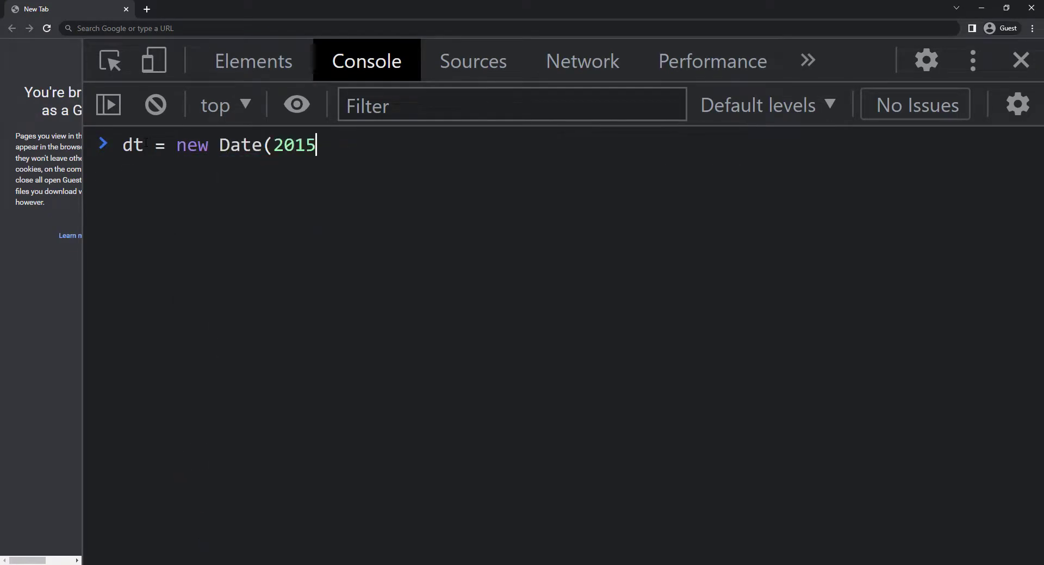
text(, 07, 22, )
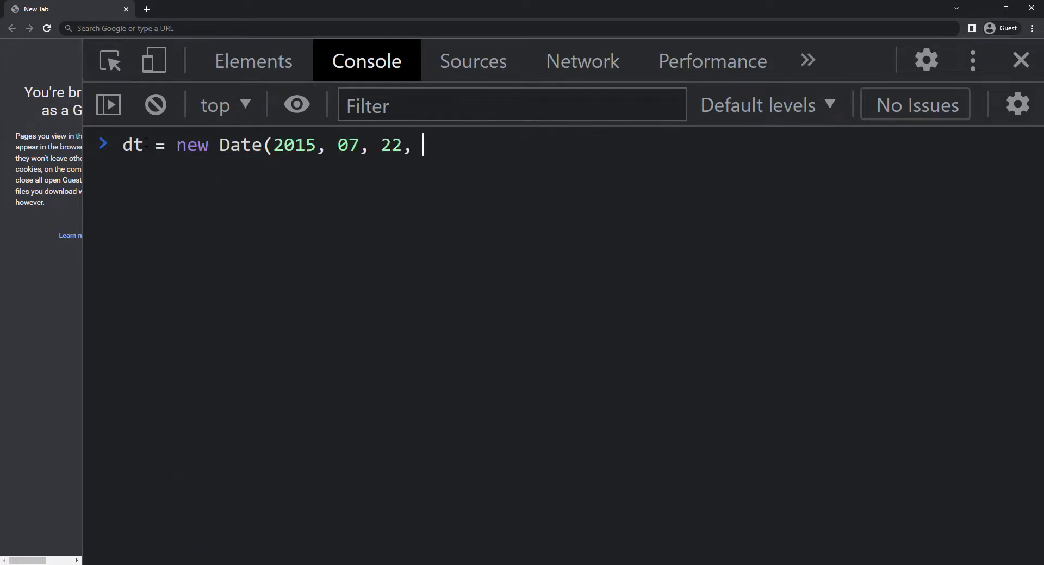
text(11, 12, 14, 0)
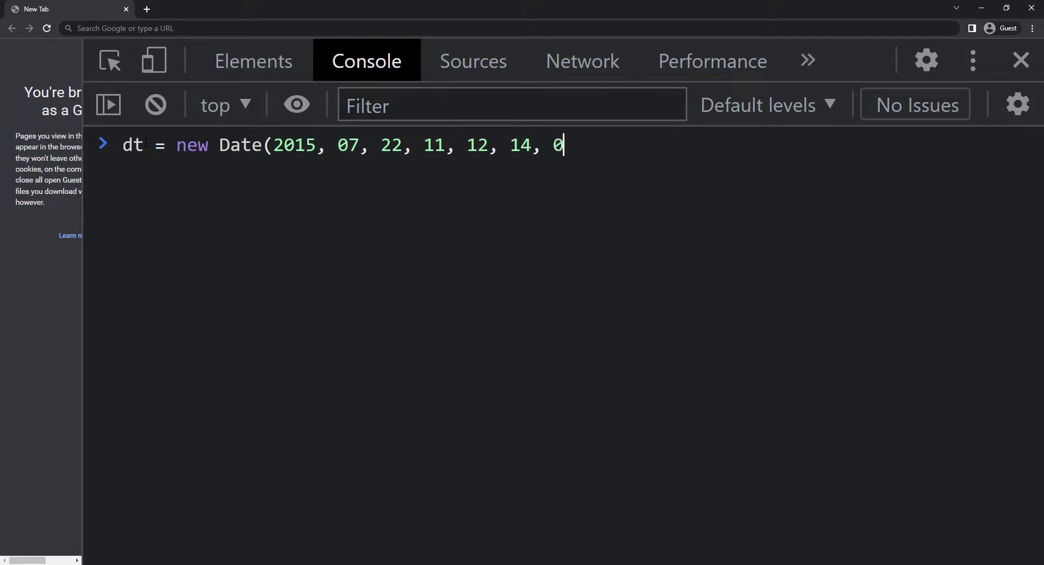
text())
key(Return)
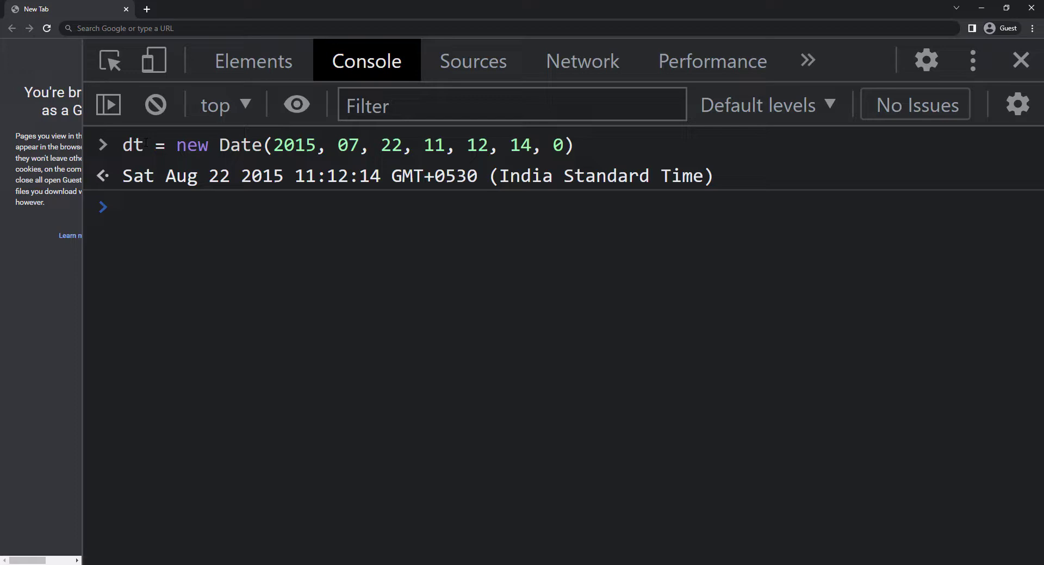
text(dt =)
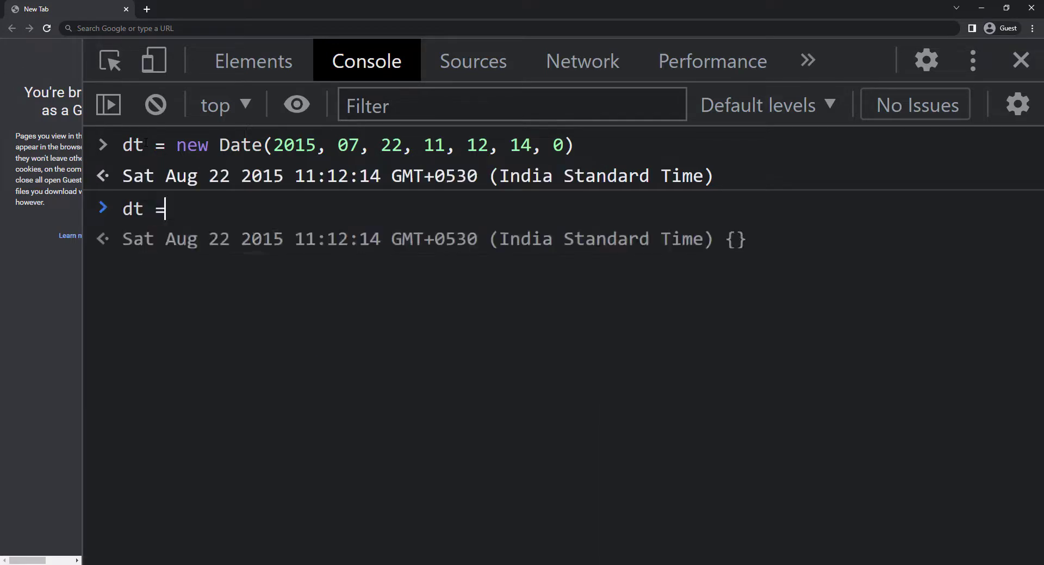
text( new Date(201)
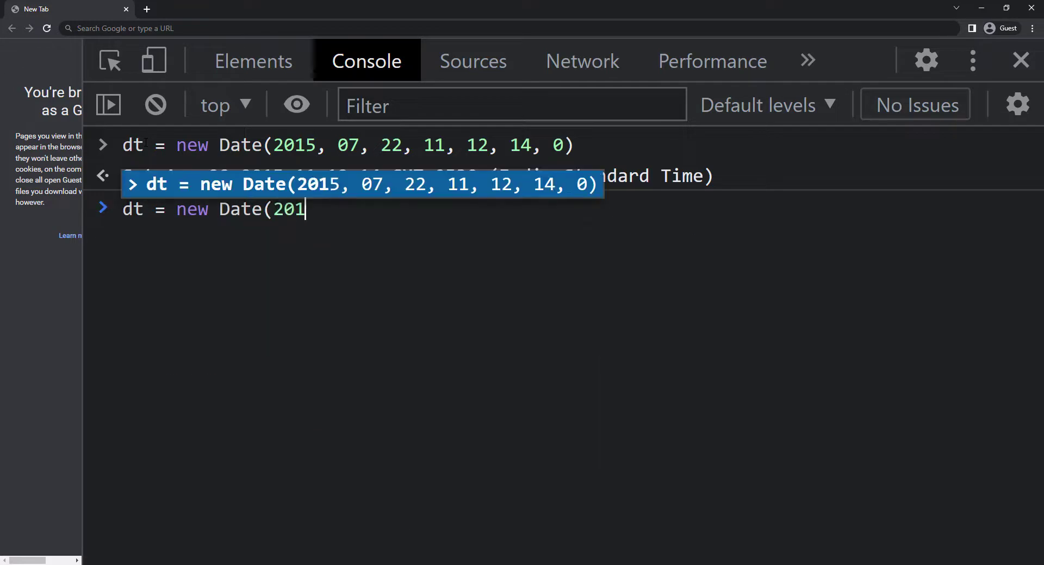
text(7, 09))
key(Return)
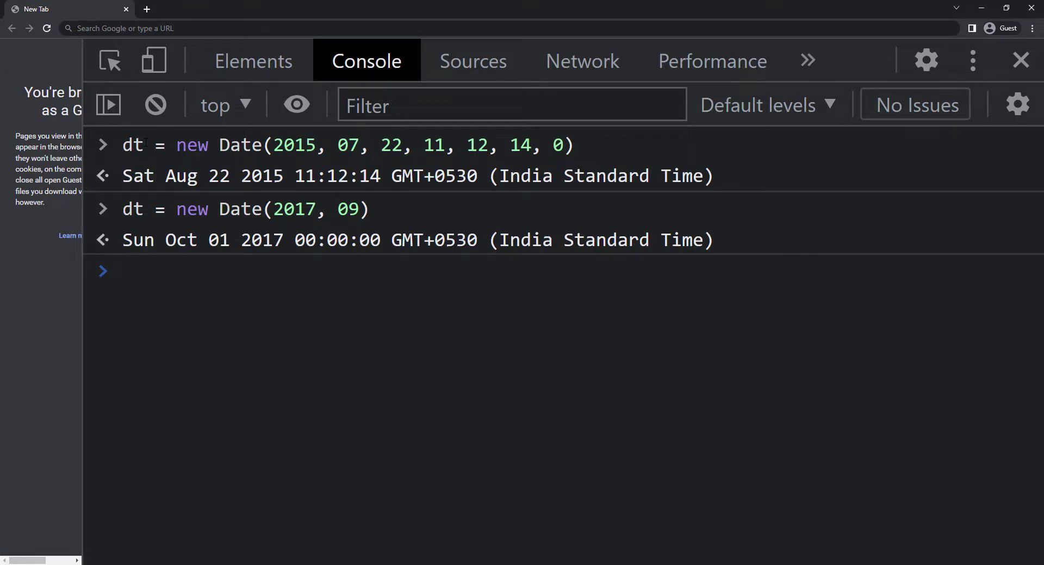
Step: Create dates from the numbers 2020, 0 and 86400000, then clear the console
text(dt = new Date)
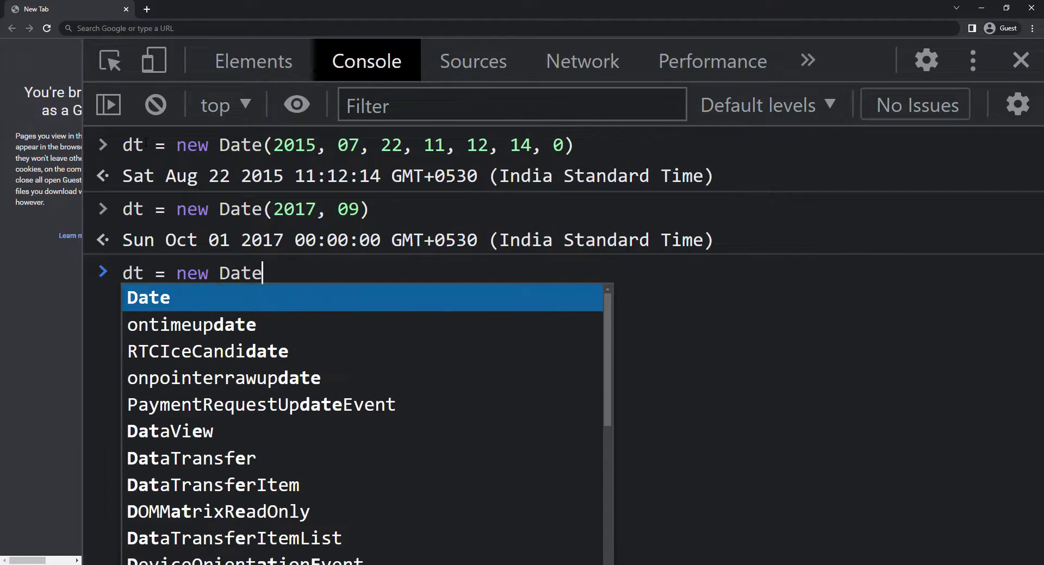
text((2020))
key(Return)
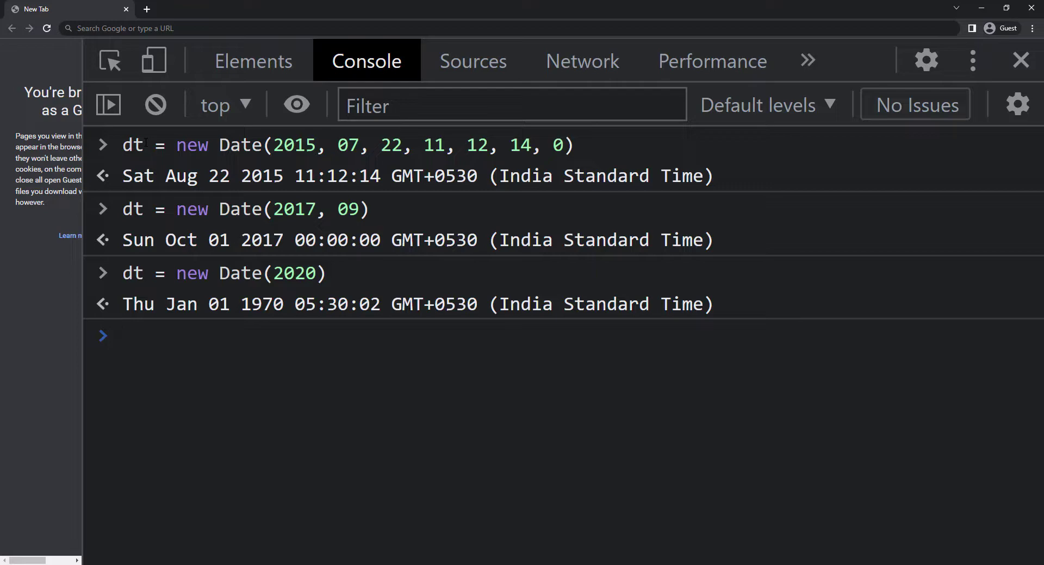
text(dt = new)
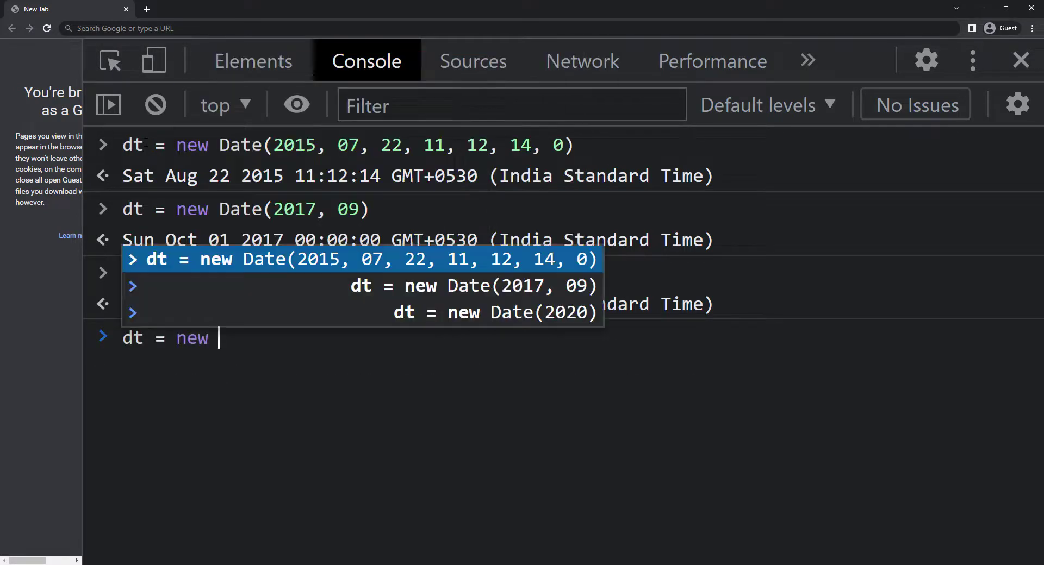
text( Date(0))
key(Return)
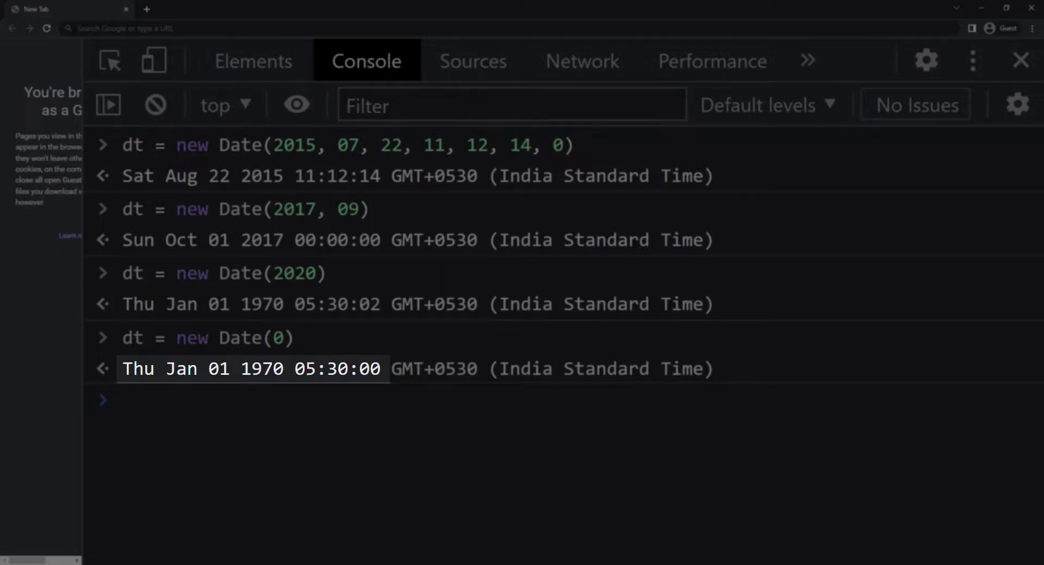
text(dt =)
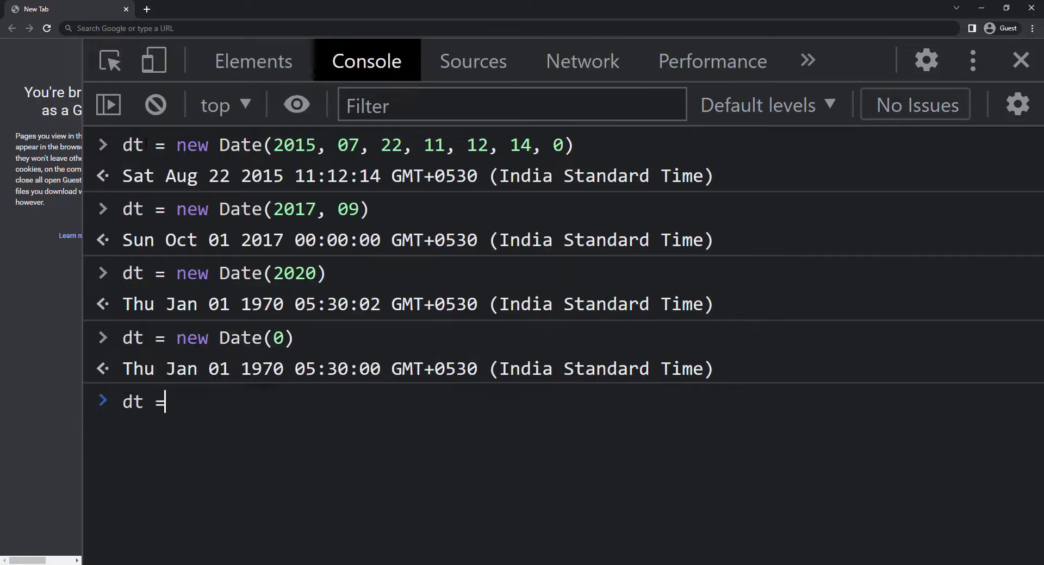
text( new Date()
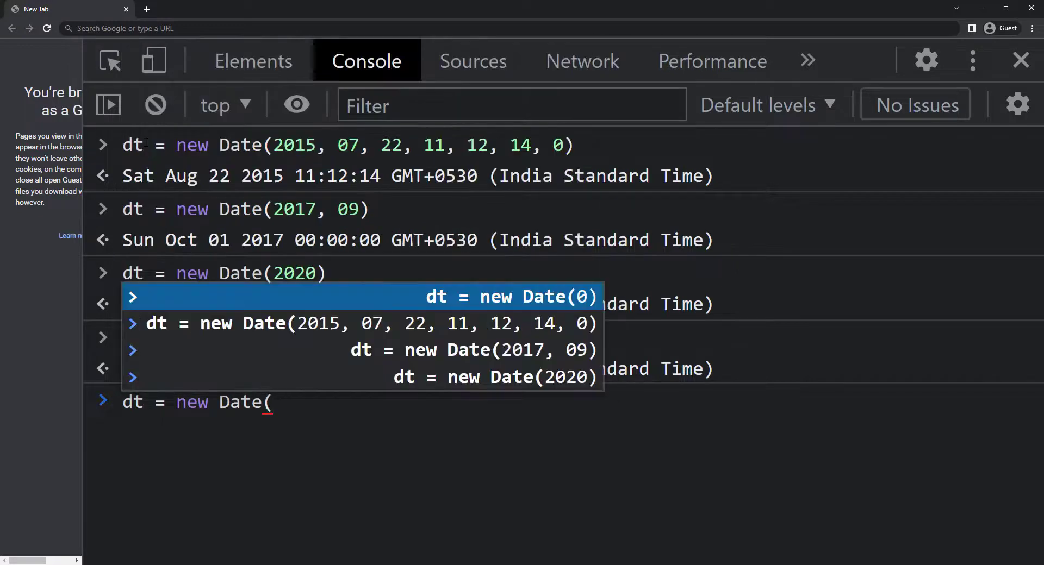
text(86400000)
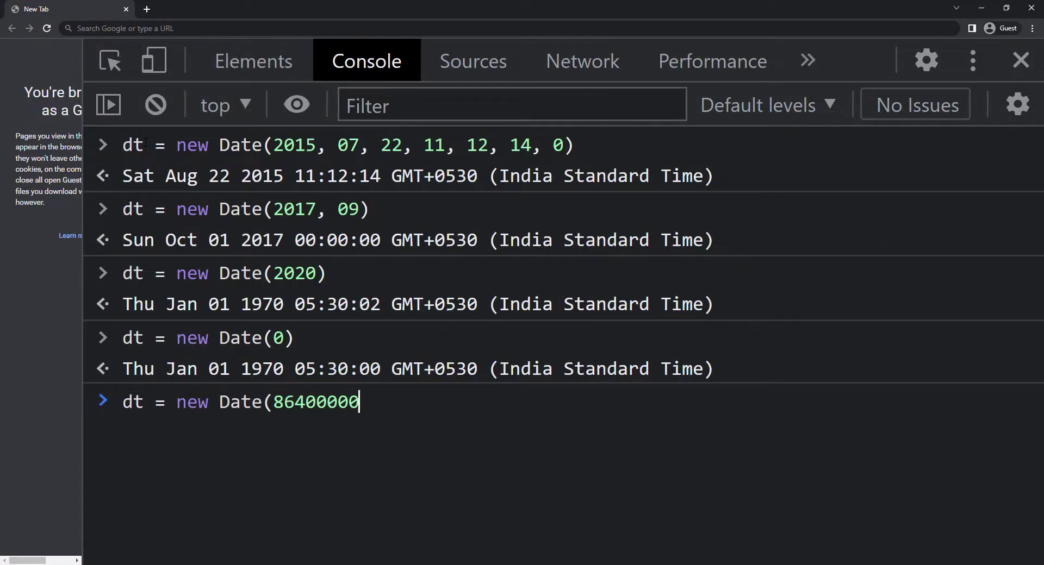
text())
key(Return)
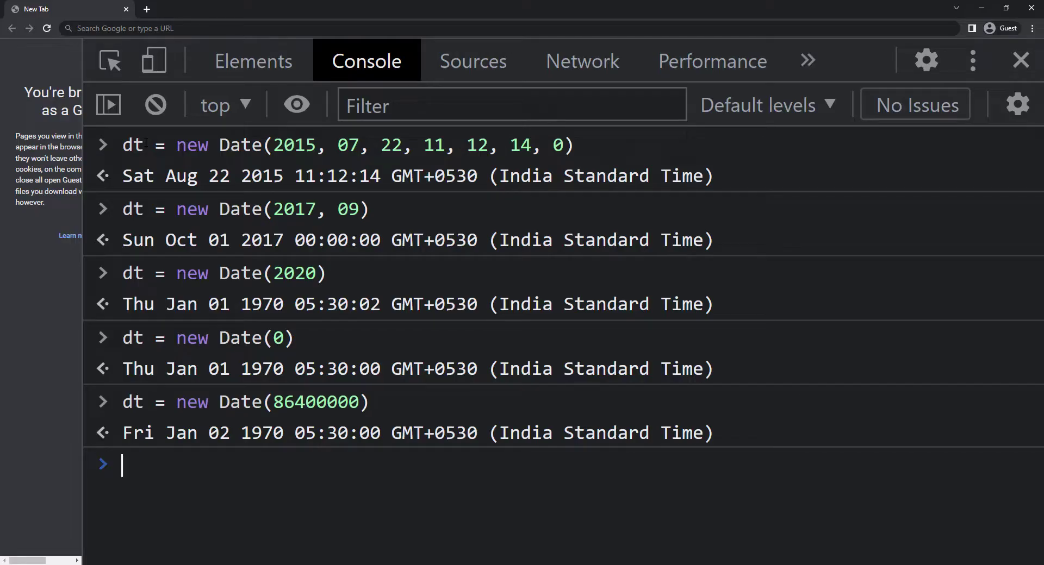
click(156, 104)
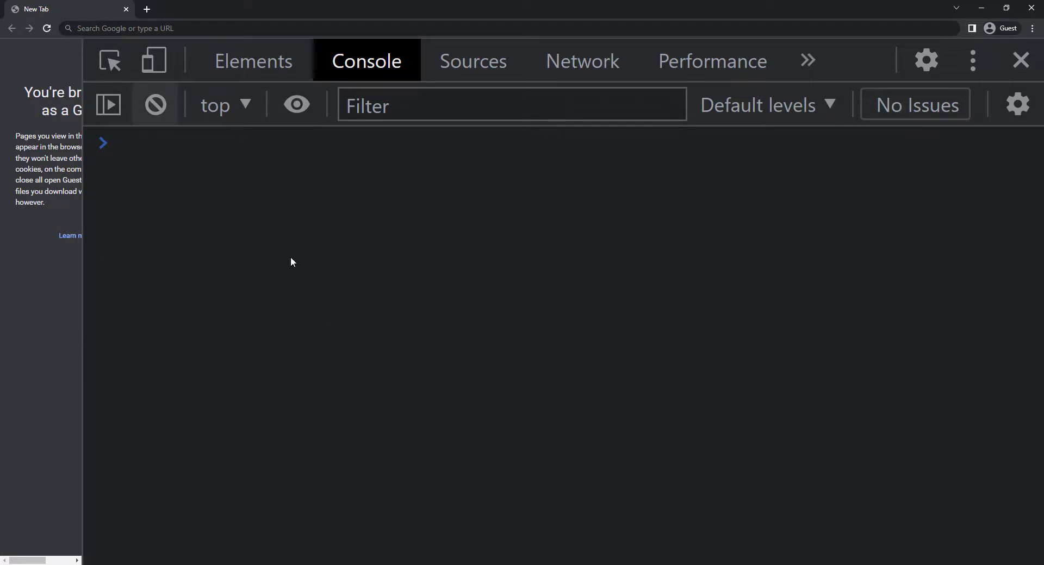
Step: Store the current date in dt and read its year, 2022, with getFullYear()
click(281, 202)
text(dt = new )
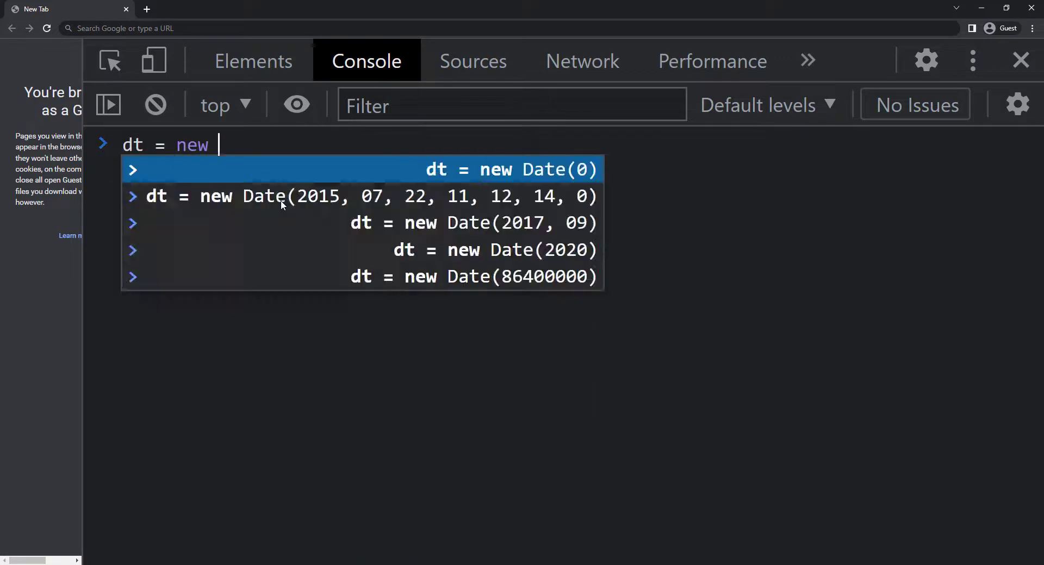
text(Date())
key(Return)
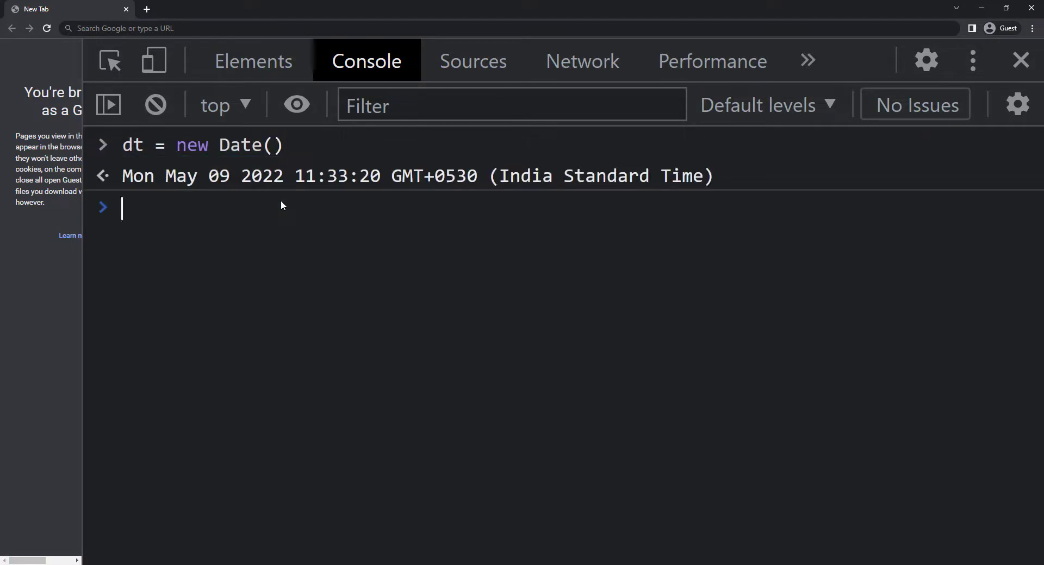
text(dt.get)
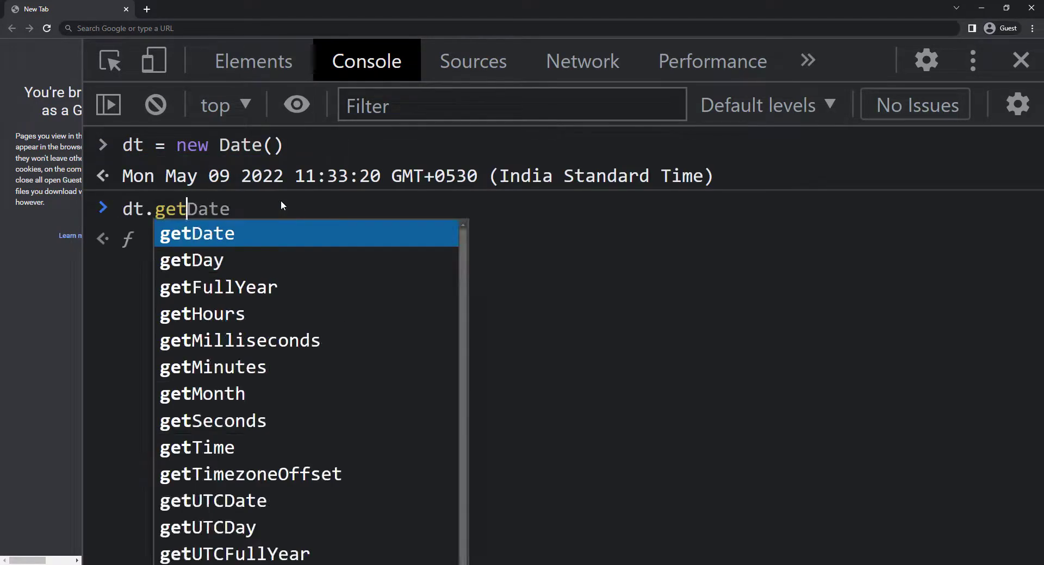
text(FullYear())
key(Return)
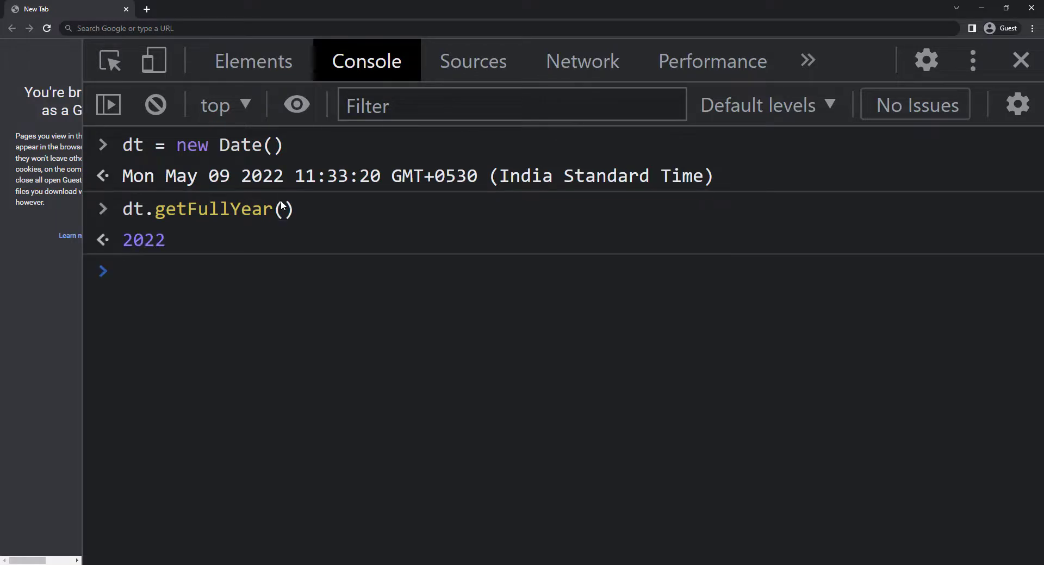
Step: Read dt's month 4, date 9 and hour 11 with getMonth, getDate and getHours
text(dt.getMo)
key(Tab)
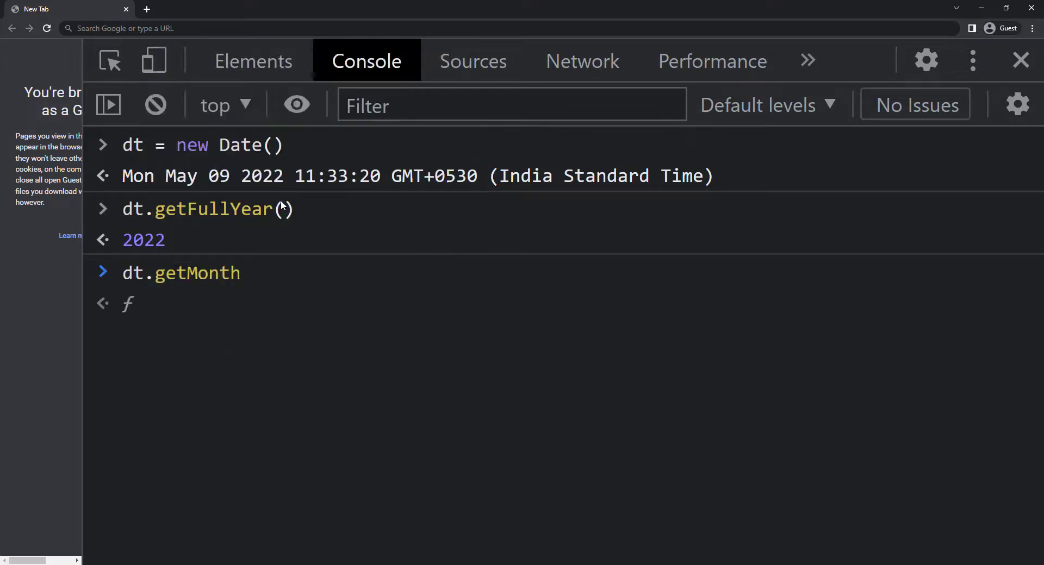
text(())
key(Return)
text(dt.getDate)
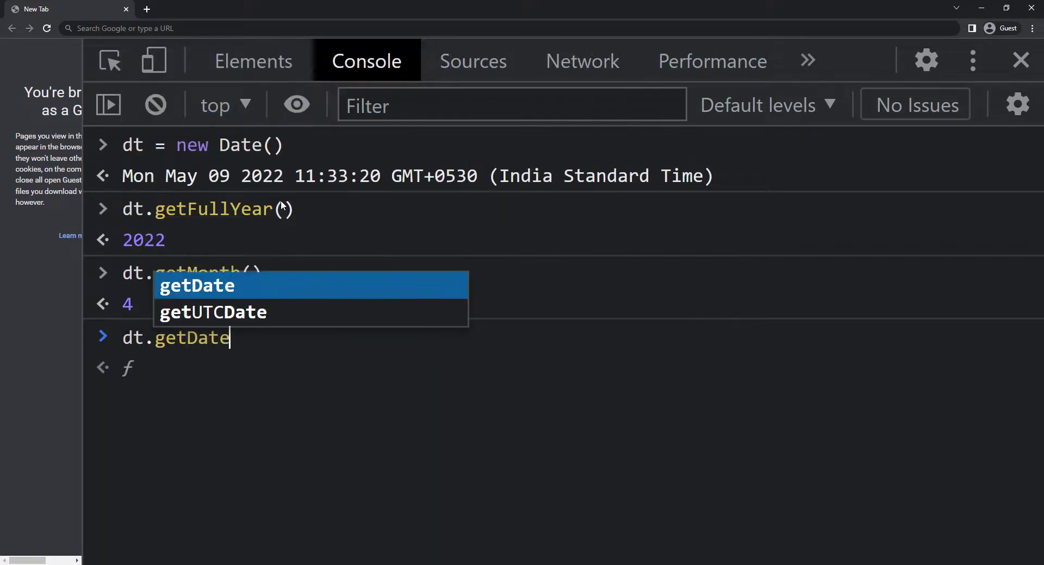
key(Tab)
text(())
key(Return)
text(dt.get)
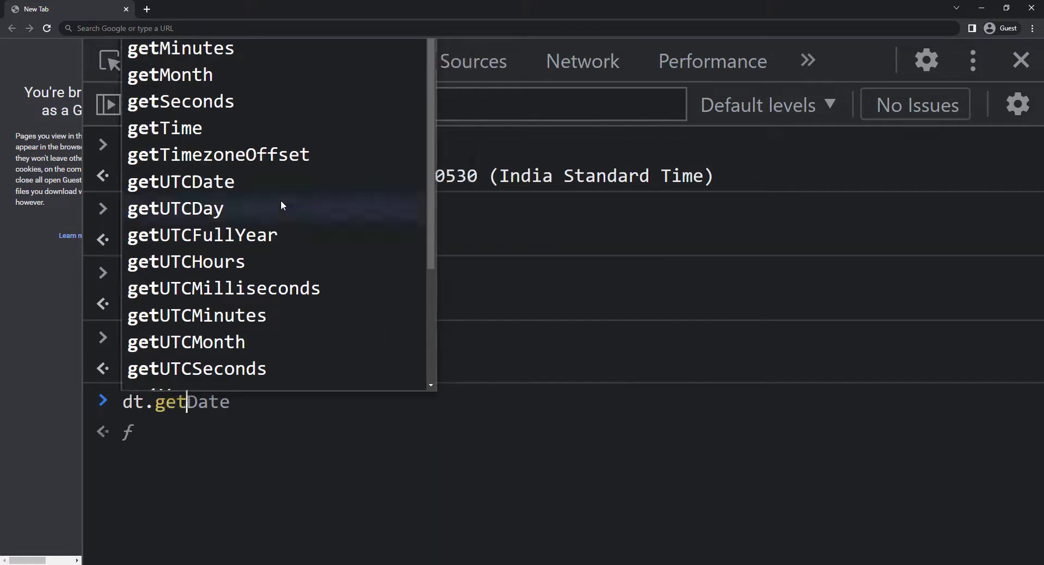
text(H)
key(Tab)
text(())
key(Return)
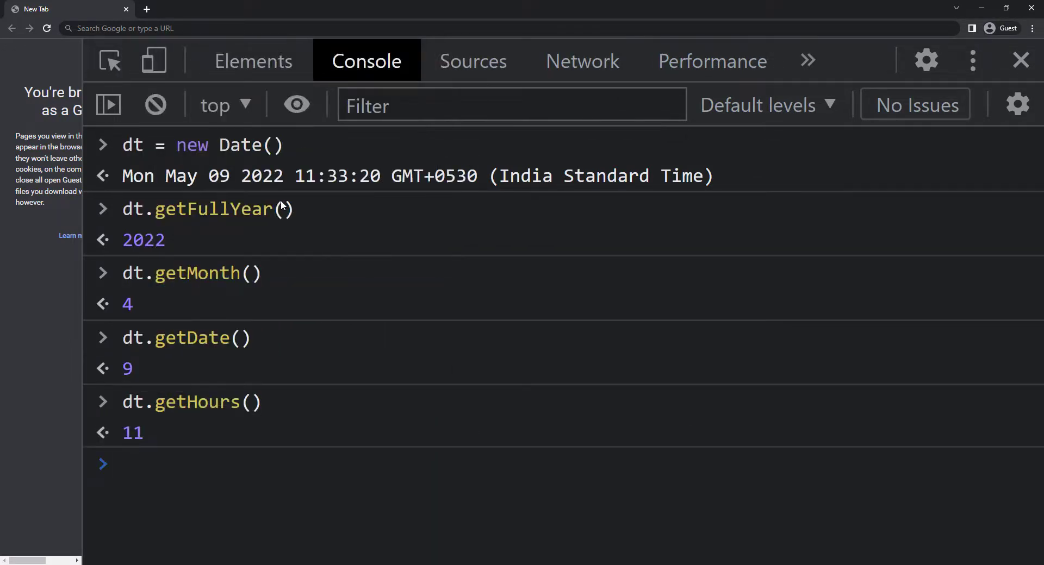
Step: Read dt's minutes 33, seconds 20 and milliseconds 56 with the matching getters
text(dt.getMin)
key(Tab)
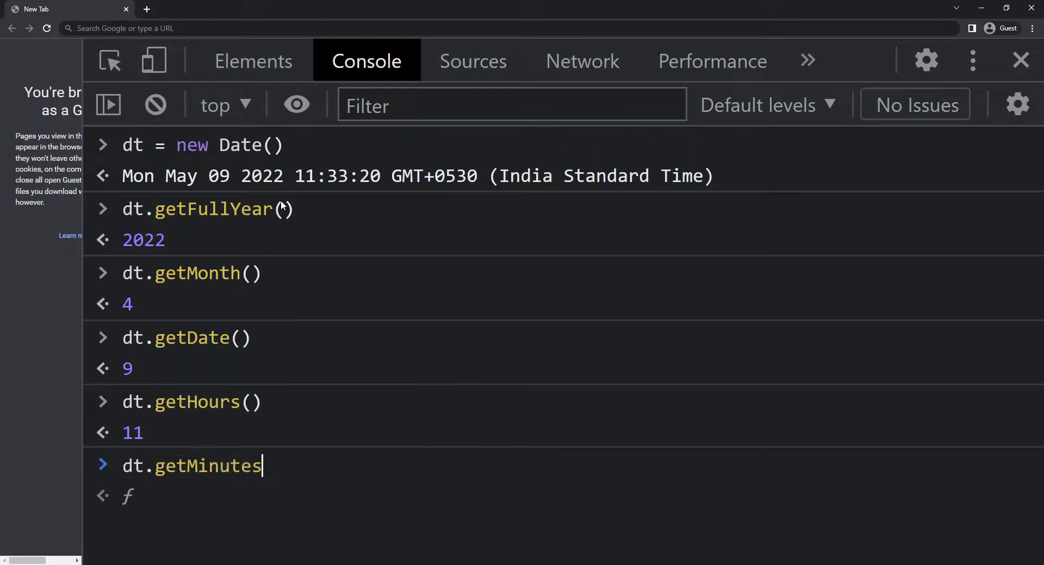
text(())
key(Return)
text(dt.getSe)
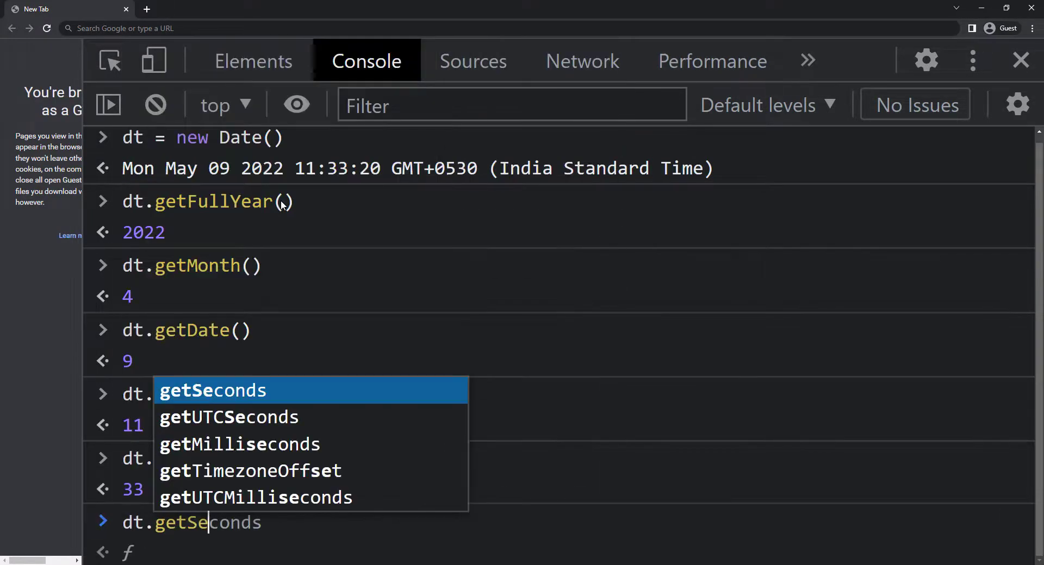
key(Tab)
text(())
key(Return)
text(d)
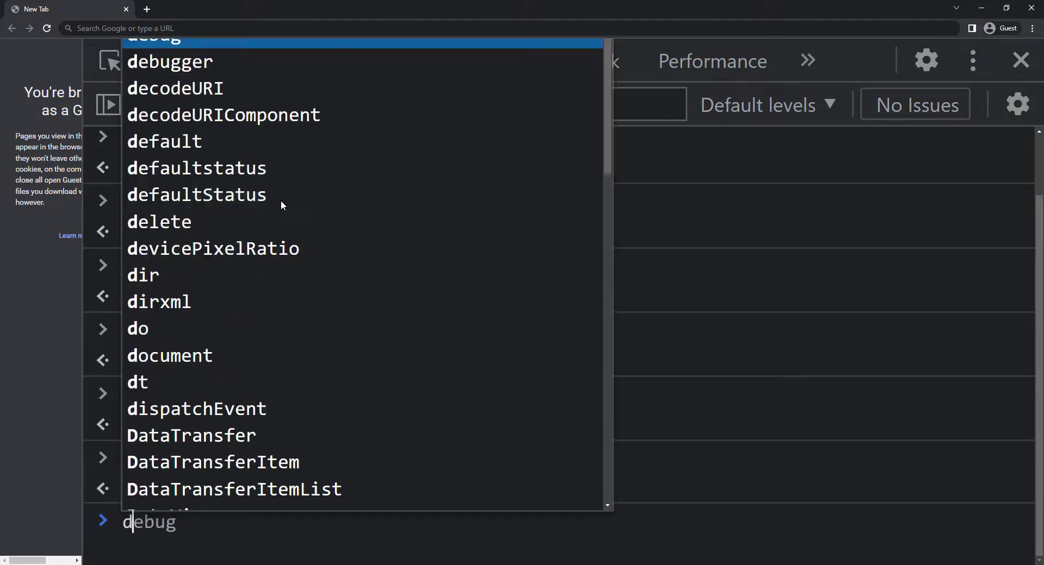
text(t.getMi)
key(Tab)
text(())
key(Return)
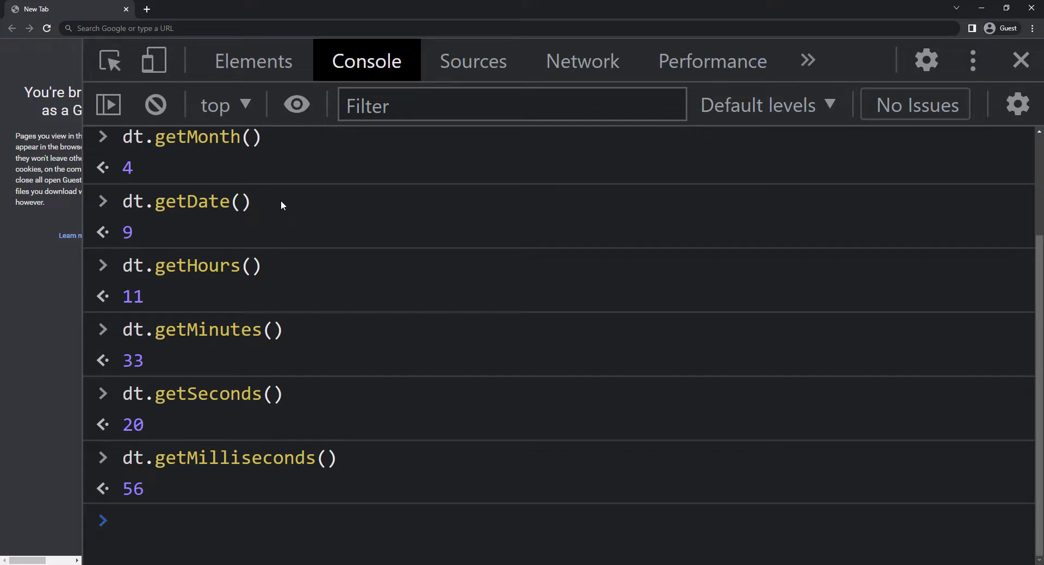
text(dt.getT)
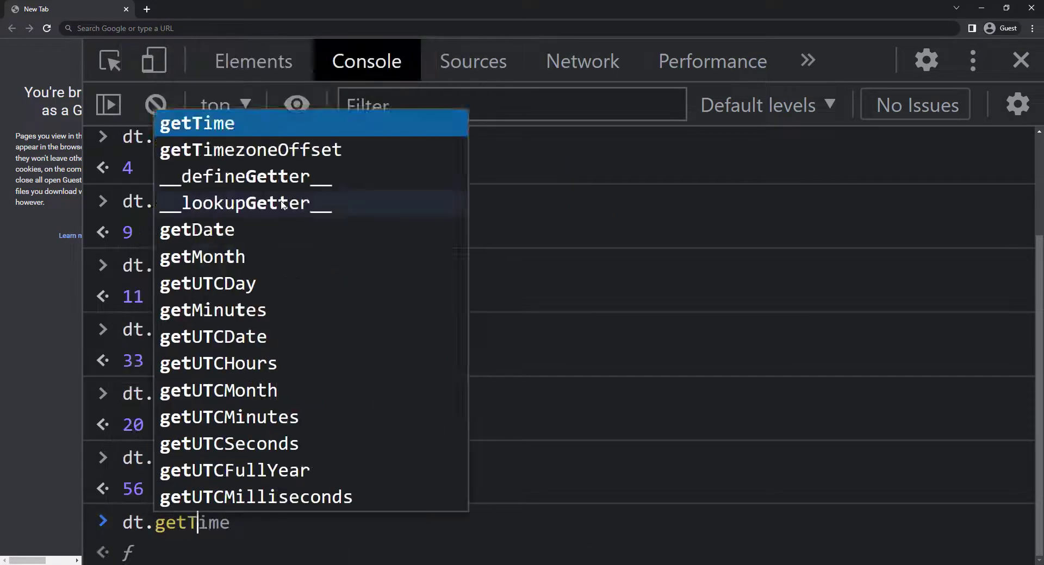
text(ime())
key(Return)
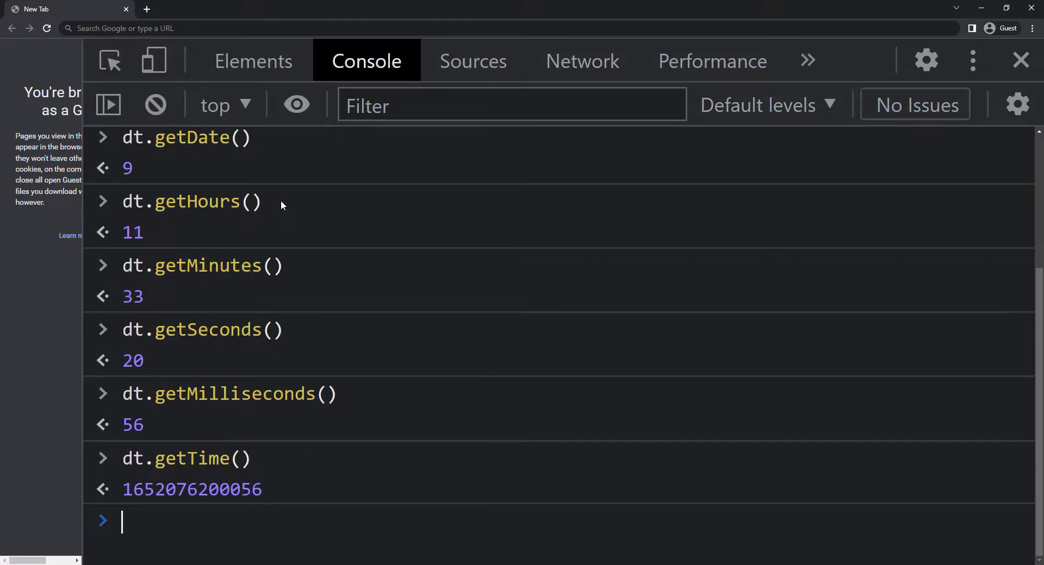
text(dt.g)
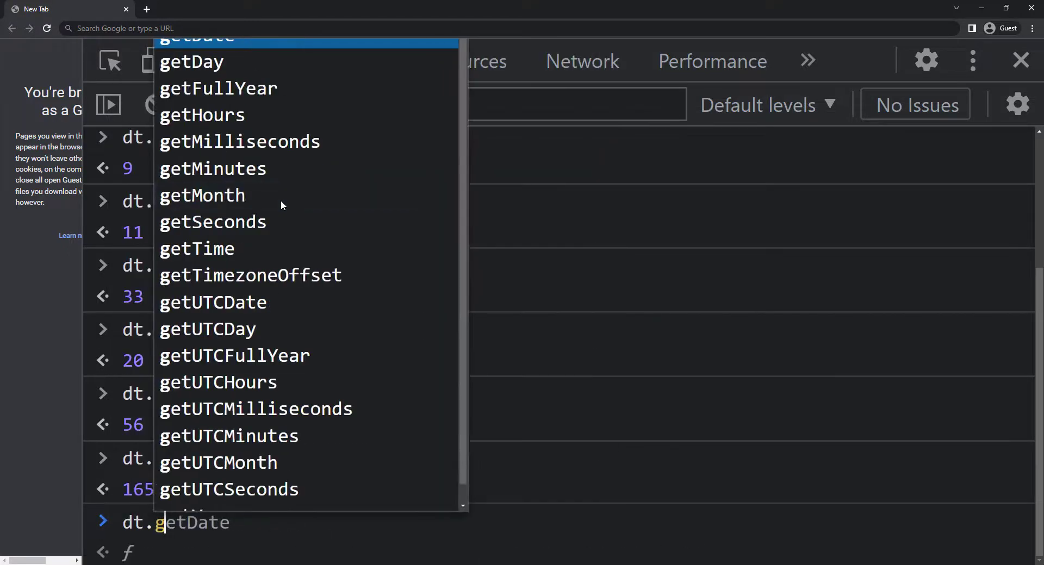
text(etDay())
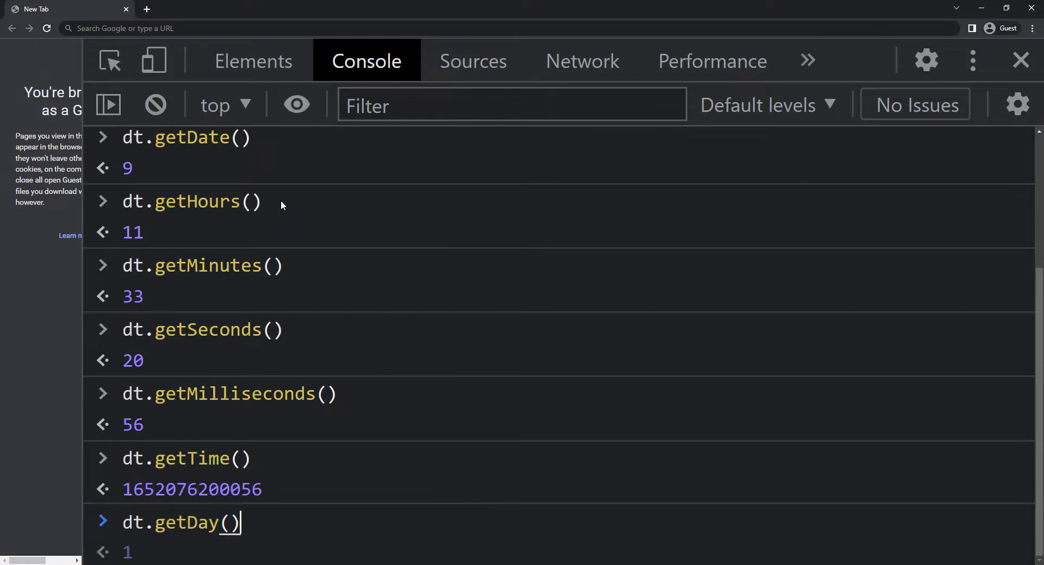
key(Return)
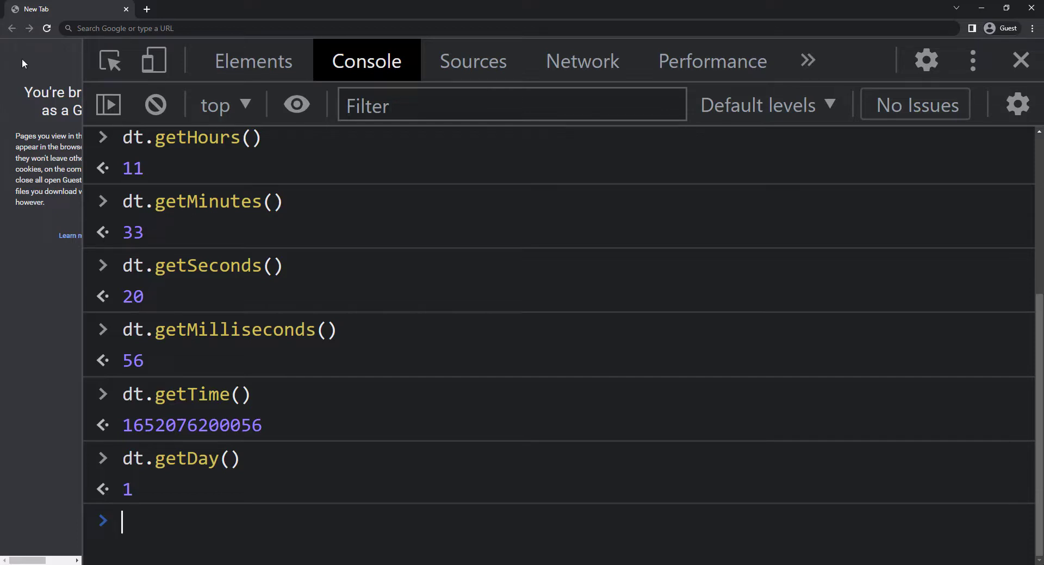
Step: Clear the console and store a fresh current date in dt
click(156, 105)
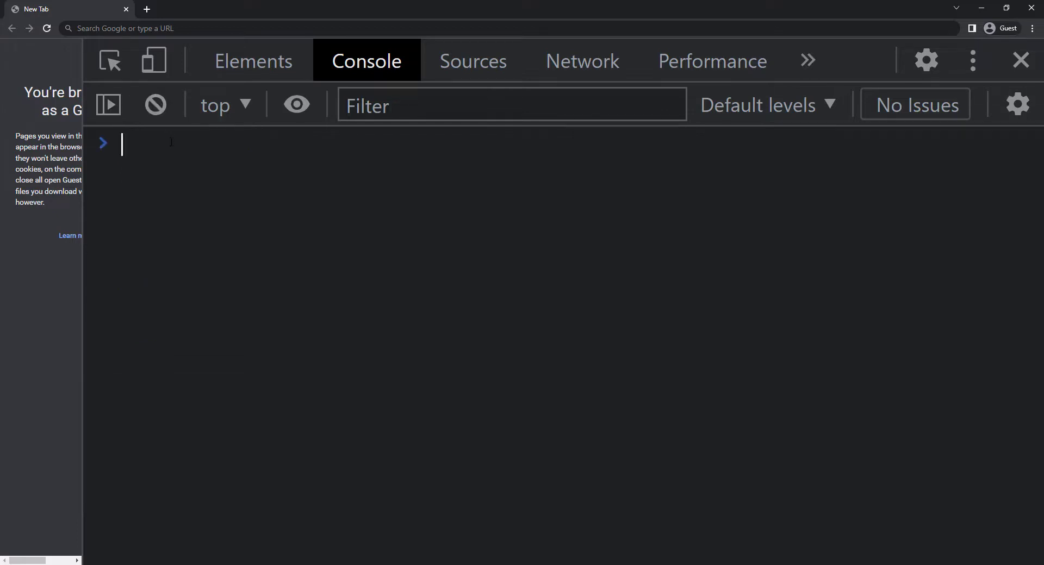
text(dt = new)
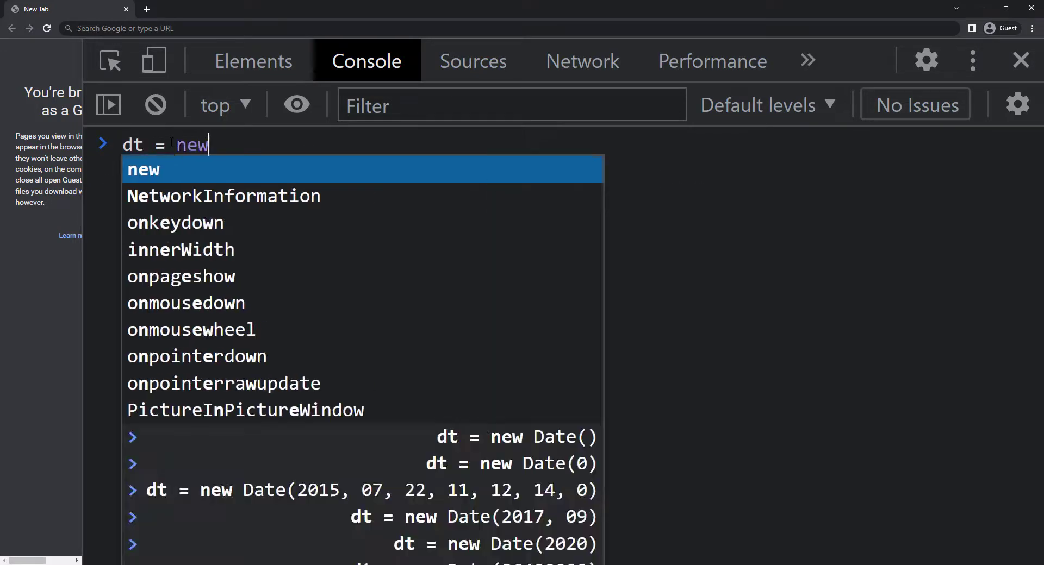
text( Date)
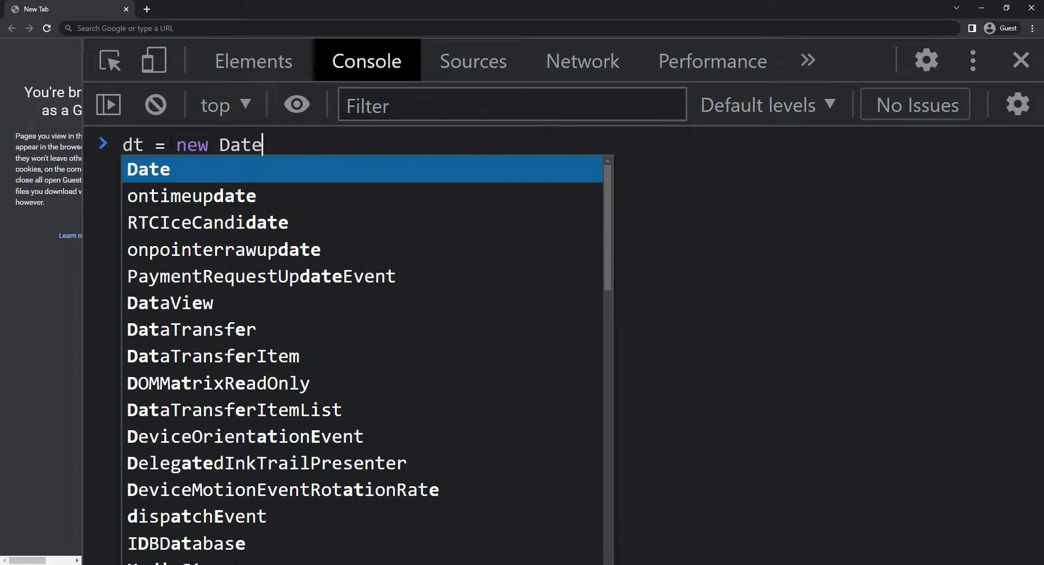
text(())
key(Return)
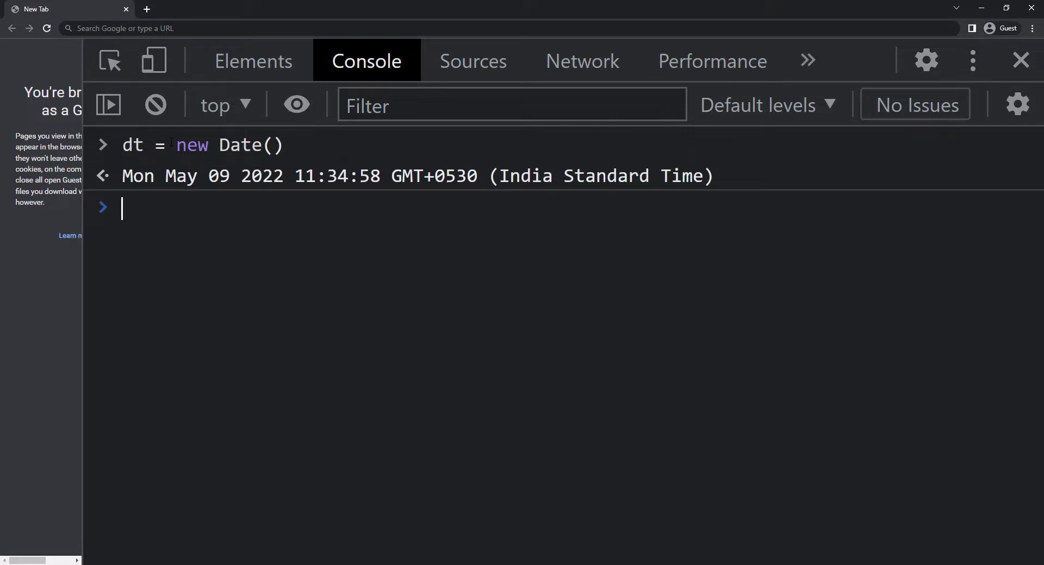
Step: Change dt's year with setFullYear(2020) and print it, showing Sat May 09 2020
text(dt.se)
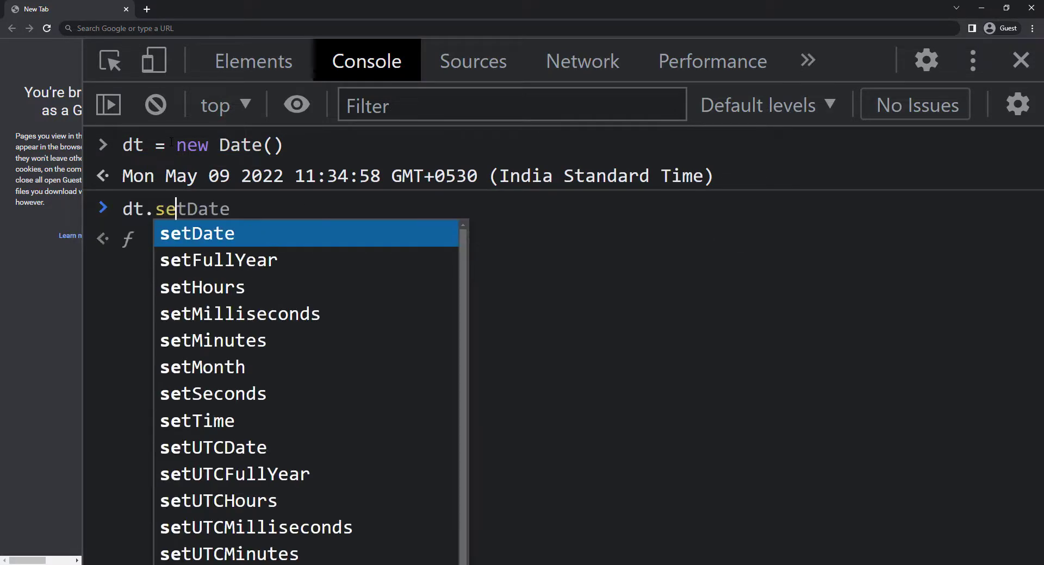
text(tF)
key(Tab)
text(()
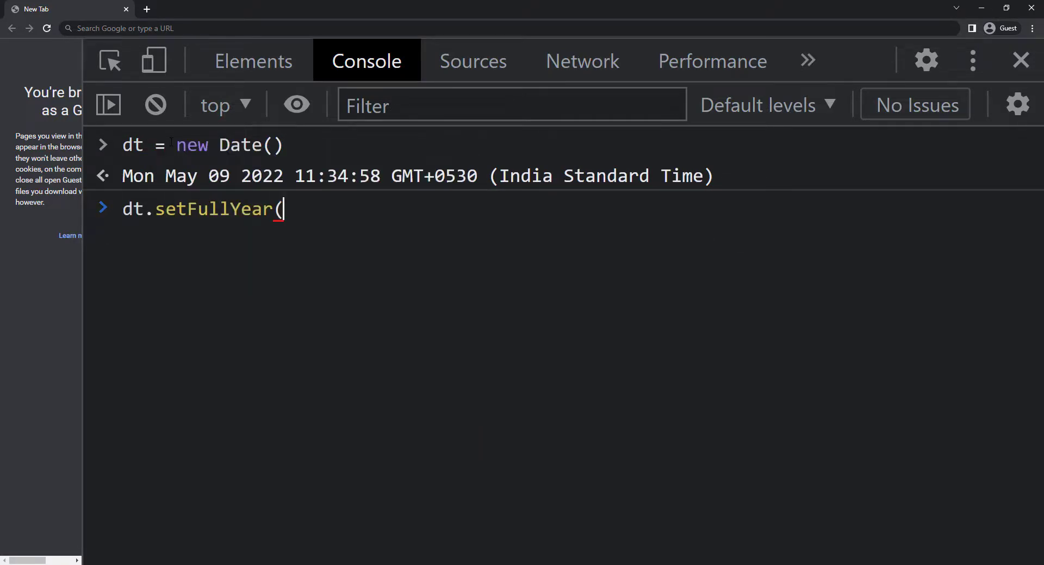
text(2020))
key(Return)
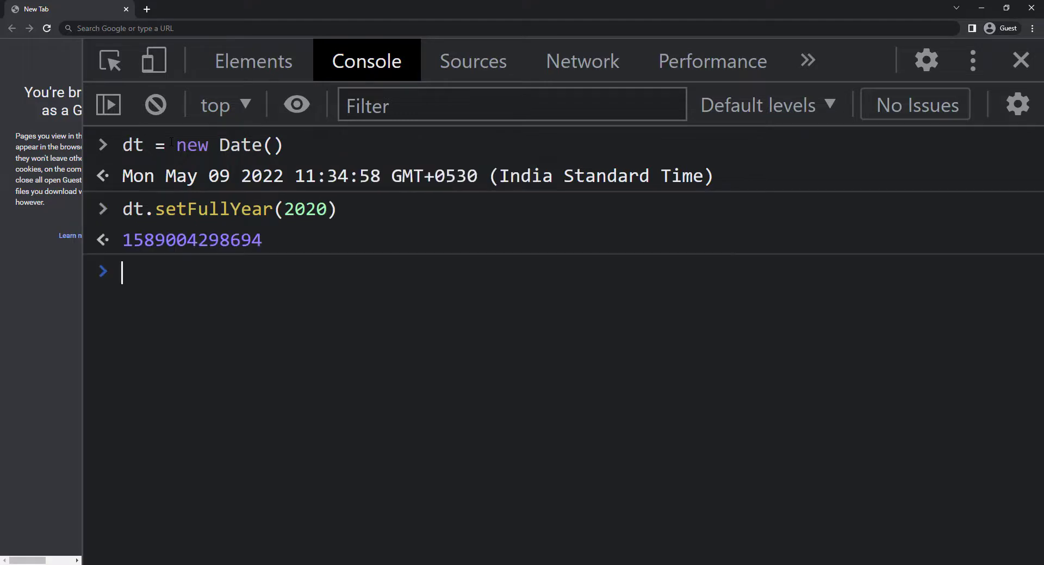
text(dt)
key(Return)
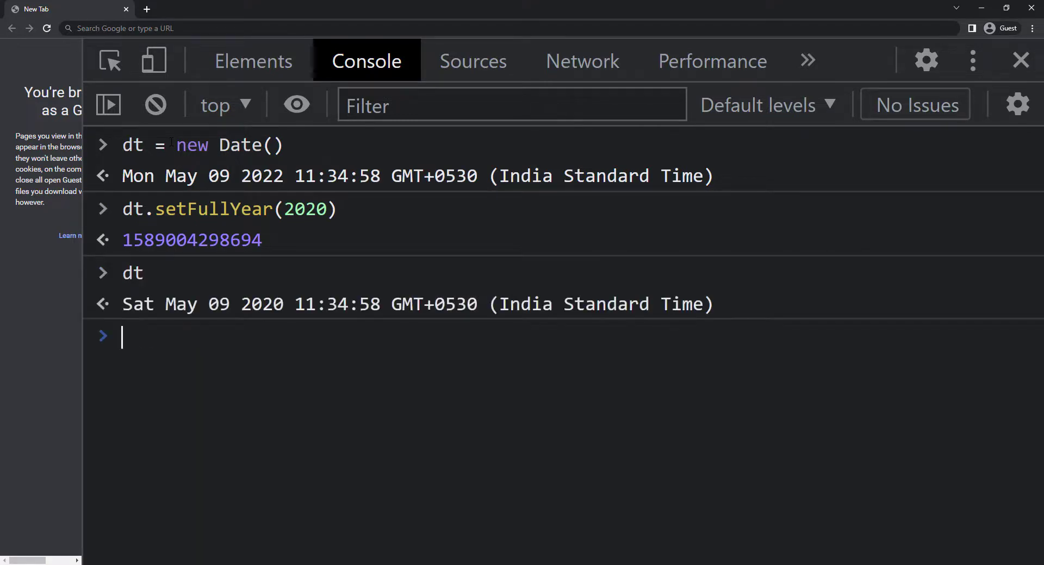